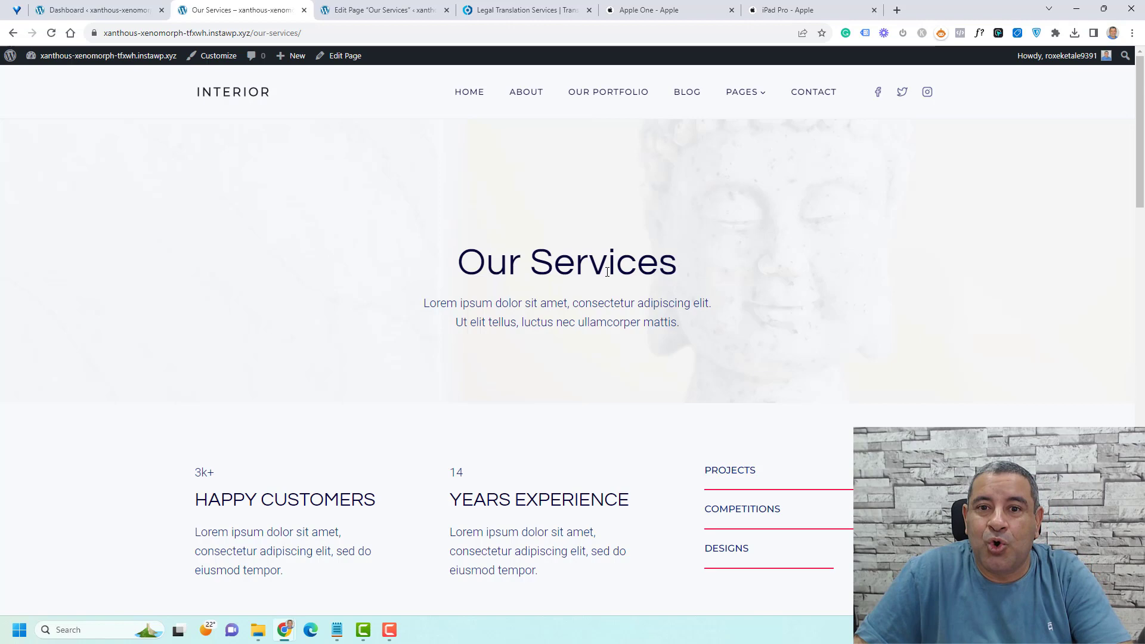
- On the Apple One tab, highlight the apple-one slug in the web address
{"action": "left_click", "coordinate": [656, 6]}
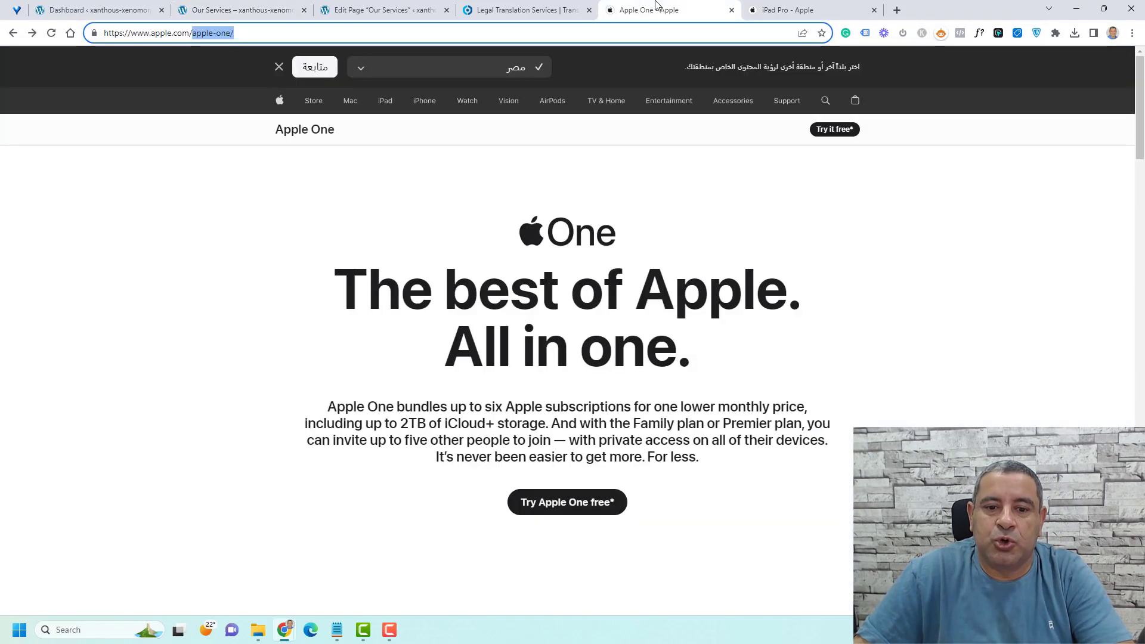
{"action": "left_click", "coordinate": [510, 294]}
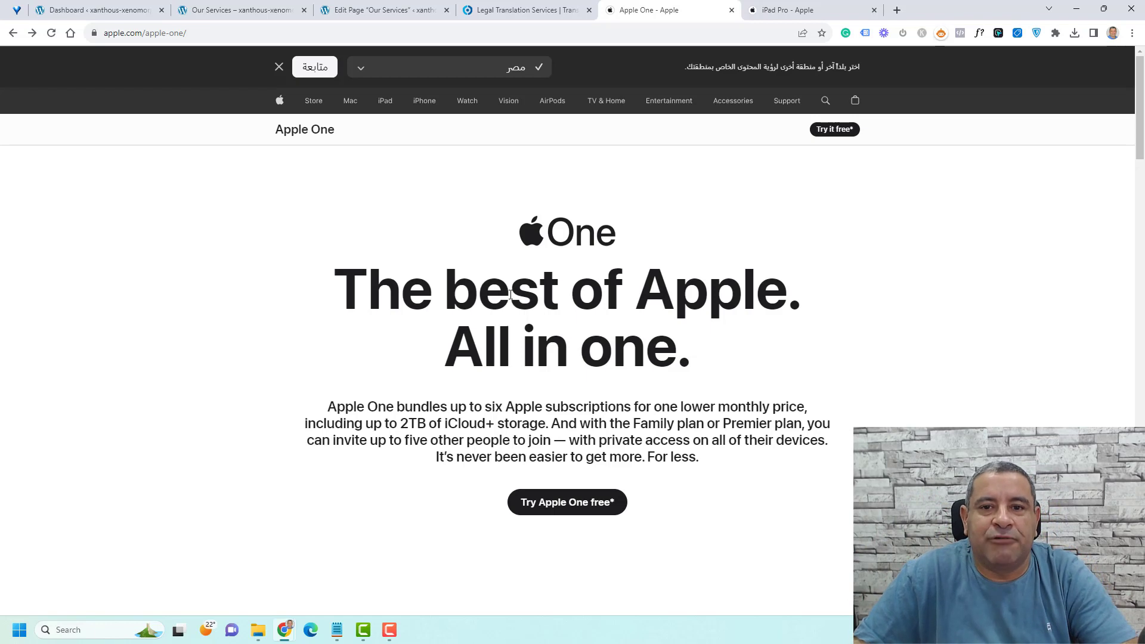
{"action": "left_click", "coordinate": [395, 34]}
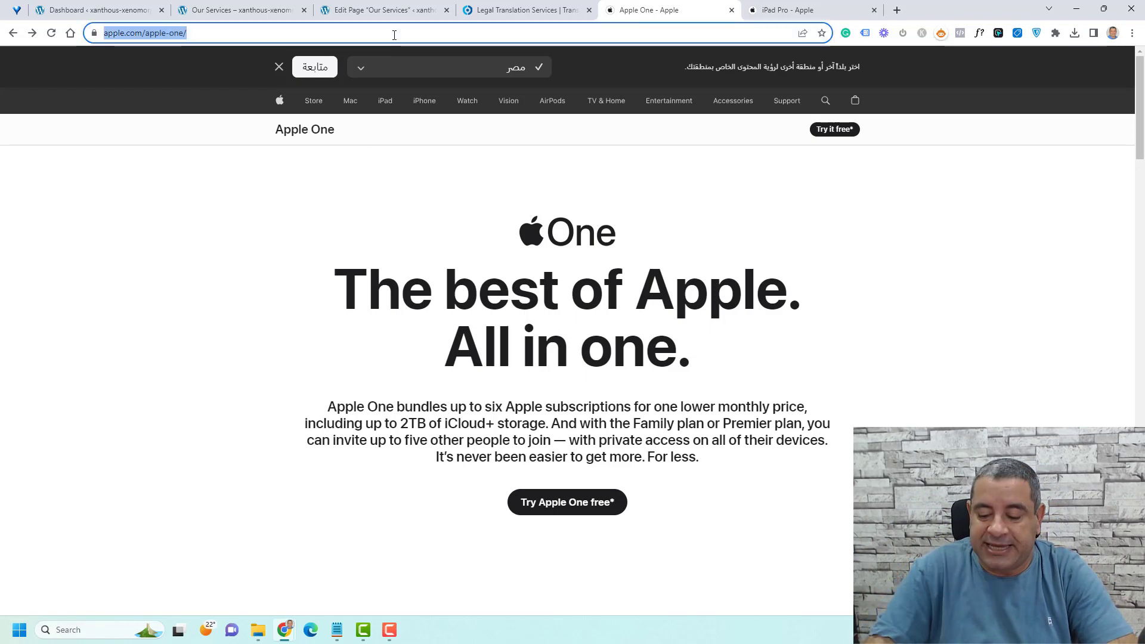
{"action": "key", "text": "Home"}
{"action": "key", "text": "ctrl+shift+Right"}
{"action": "key", "text": "ctrl+shift+Right"}
{"action": "key", "text": "ctrl+shift+Right"}
{"action": "key", "text": "ctrl+shift+Right"}
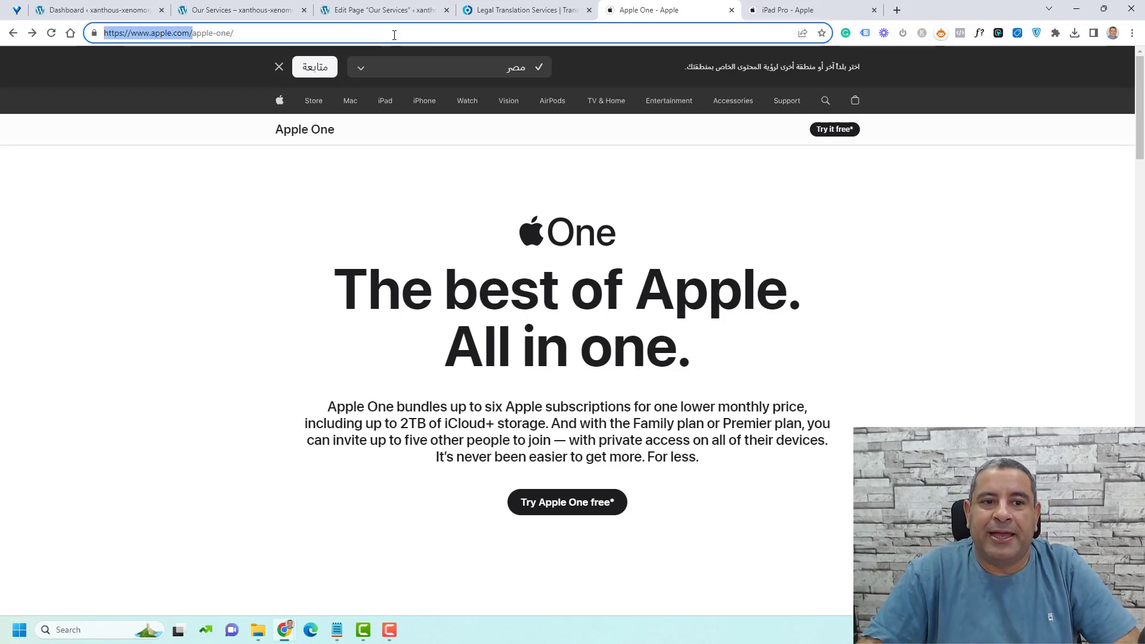
{"action": "key", "text": "Right"}
{"action": "key", "text": "ctrl+shift+Right"}
{"action": "key", "text": "ctrl+shift+Right"}
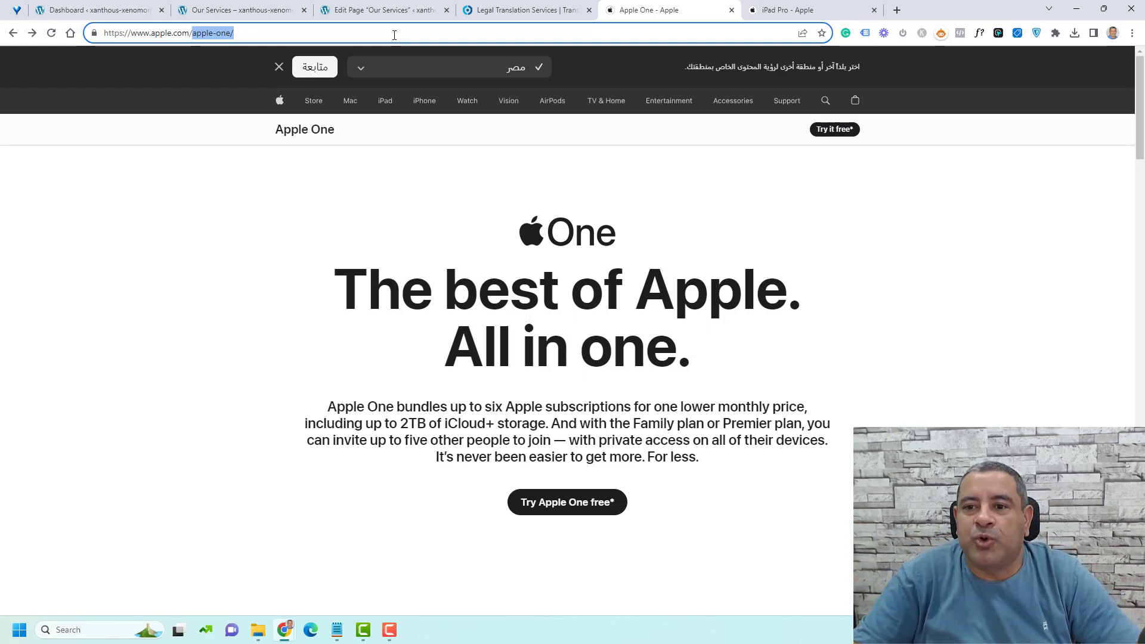
- On the iPad Pro tab, highlight the ipad-pro/ slug in the web address
{"action": "left_click", "coordinate": [838, 5]}
{"action": "left_click", "coordinate": [261, 40]}
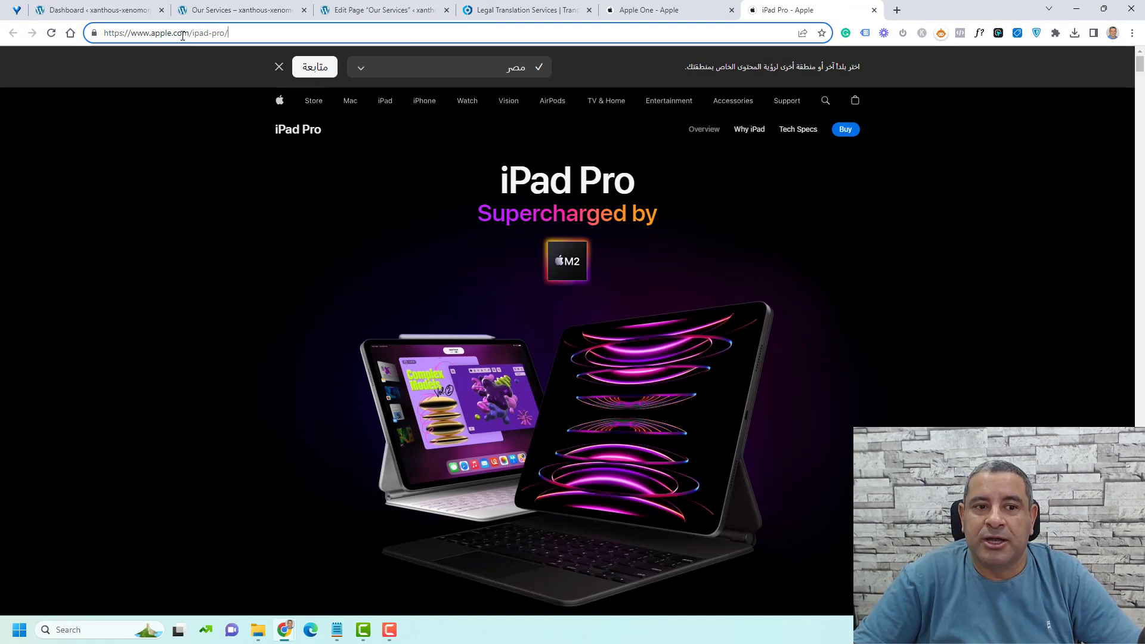
{"action": "left_click_drag", "start_coordinate": [194, 35], "coordinate": [232, 34]}
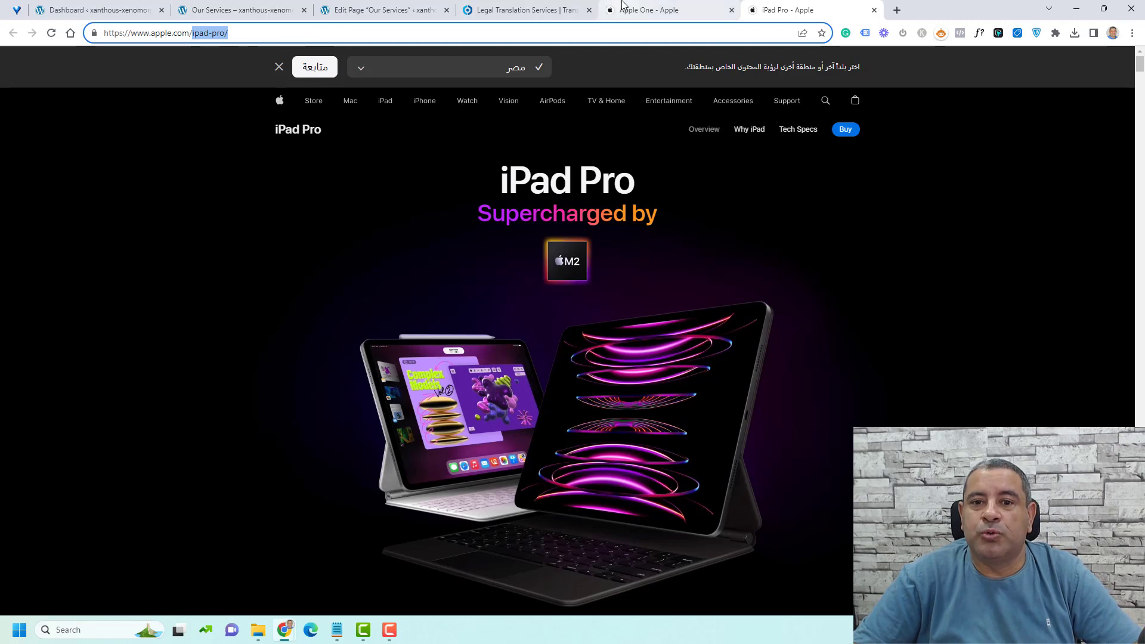
- Show the translationpartner.com page and highlight legal-translation-services/ in its address
{"action": "left_click", "coordinate": [534, 11]}
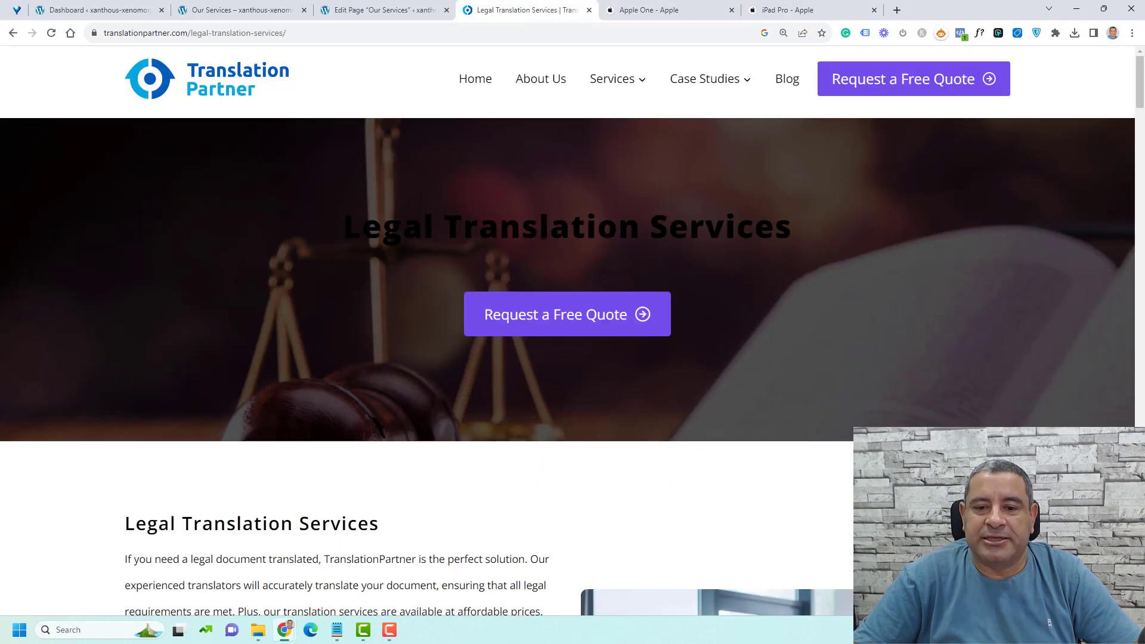
{"action": "scroll", "coordinate": [543, 233], "scroll_direction": "down", "scroll_amount": 8}
{"action": "scroll", "coordinate": [543, 234], "scroll_direction": "up", "scroll_amount": 8}
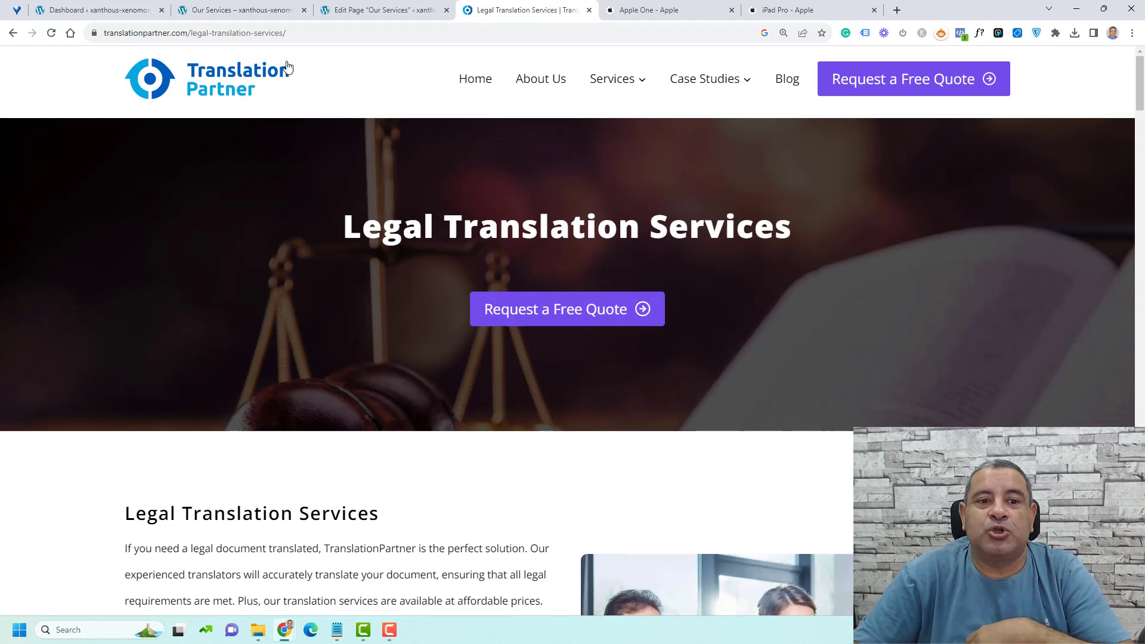
{"action": "left_click", "coordinate": [281, 32]}
{"action": "key", "text": "End"}
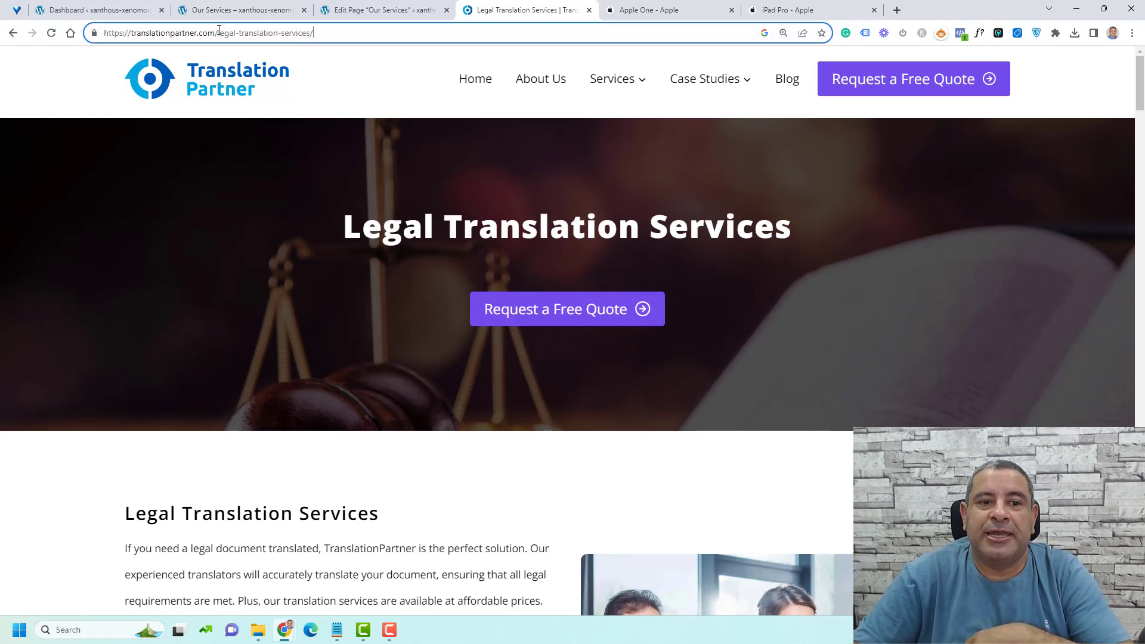
{"action": "left_click_drag", "start_coordinate": [219, 32], "coordinate": [375, 35]}
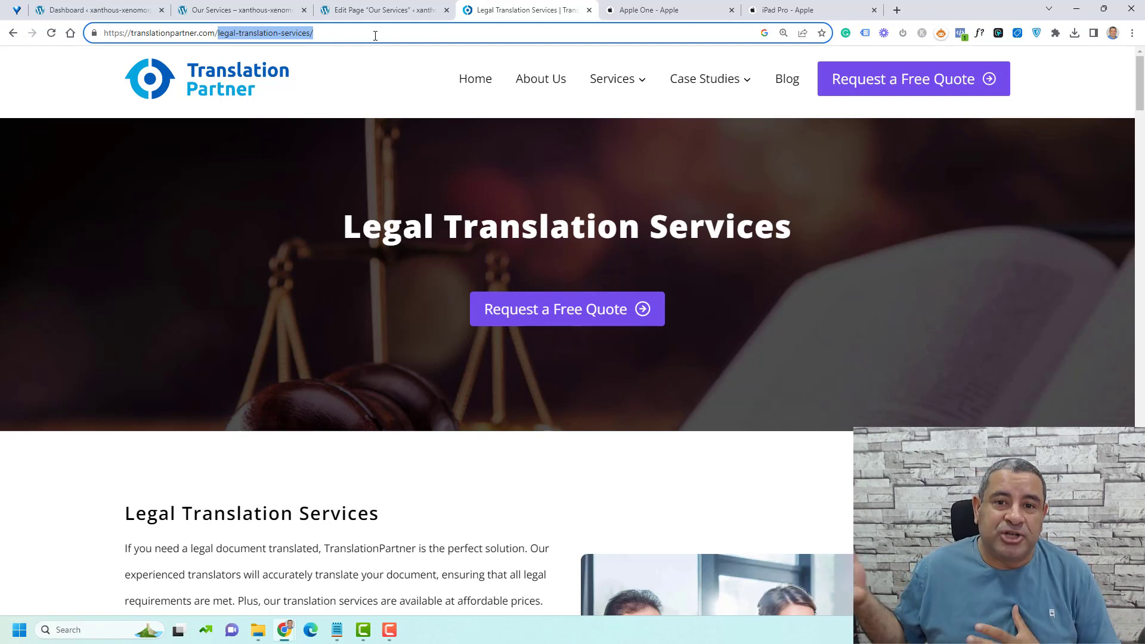
- Check that Settings > Permalinks uses Post name, then return to the live /our-services/ page
{"action": "left_click", "coordinate": [96, 10]}
{"action": "mouse_move", "coordinate": [38, 323]}
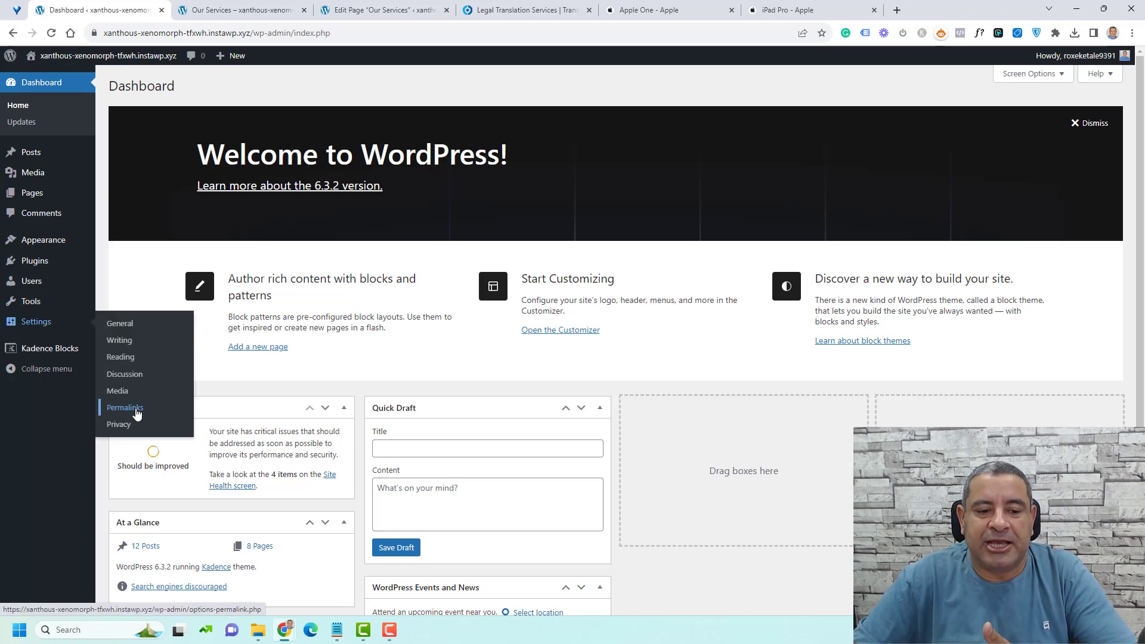
{"action": "left_click", "coordinate": [137, 409]}
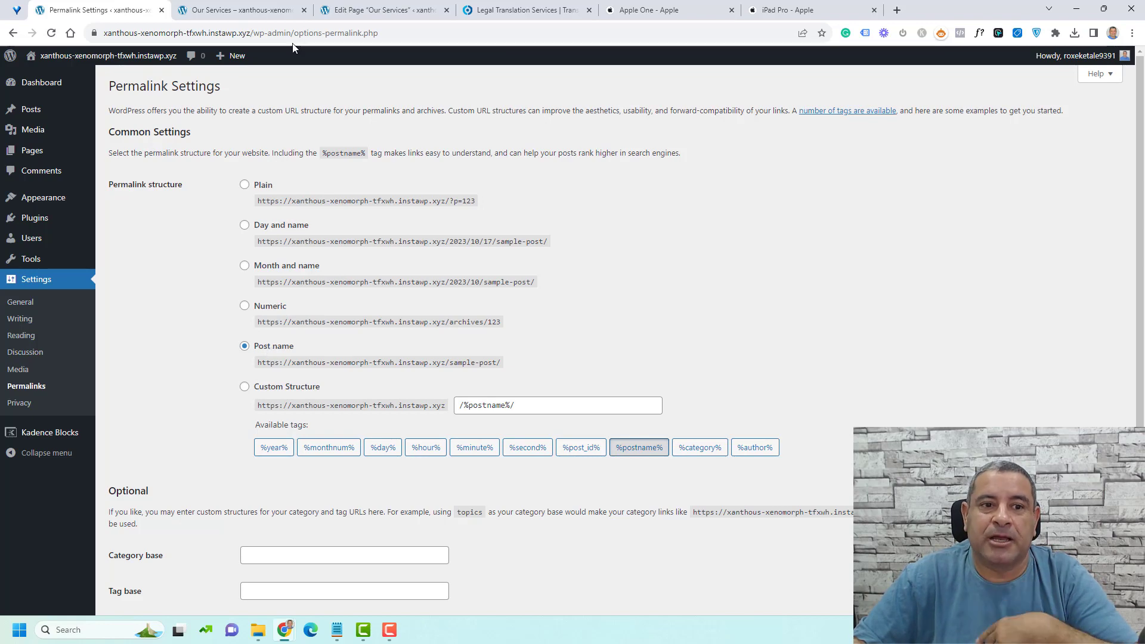
{"action": "left_click", "coordinate": [251, 8]}
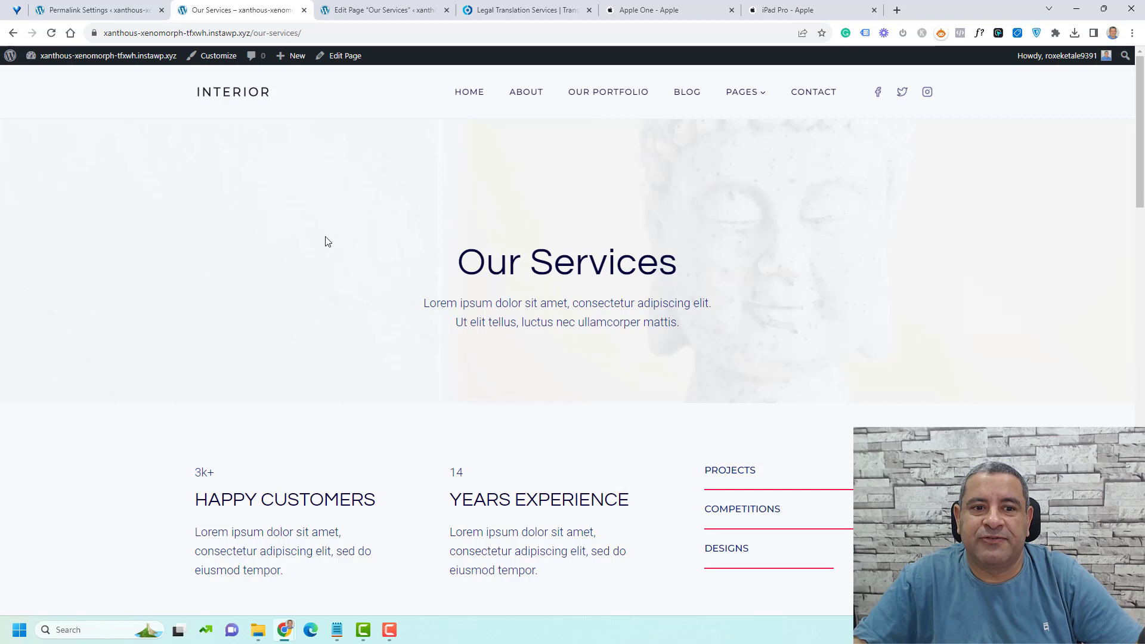
- Switch to the Edit Page "Our Services" tab to show the block editor
{"action": "left_click", "coordinate": [374, 12]}
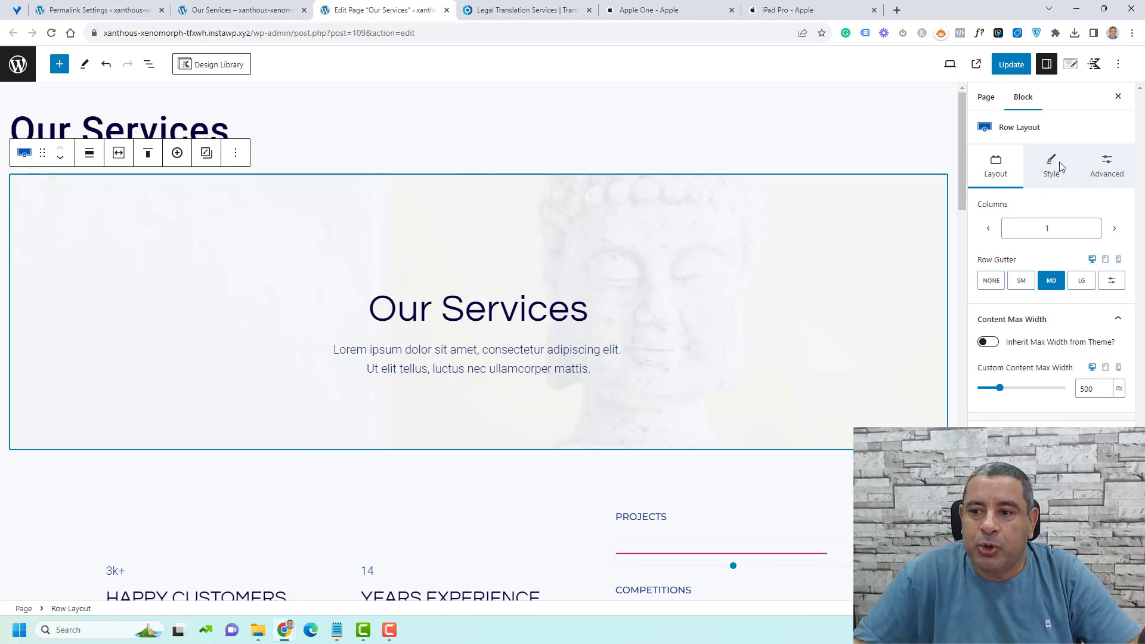
- Change the page's permalink slug to our-profesional-services and click Update
{"action": "left_click", "coordinate": [986, 97]}
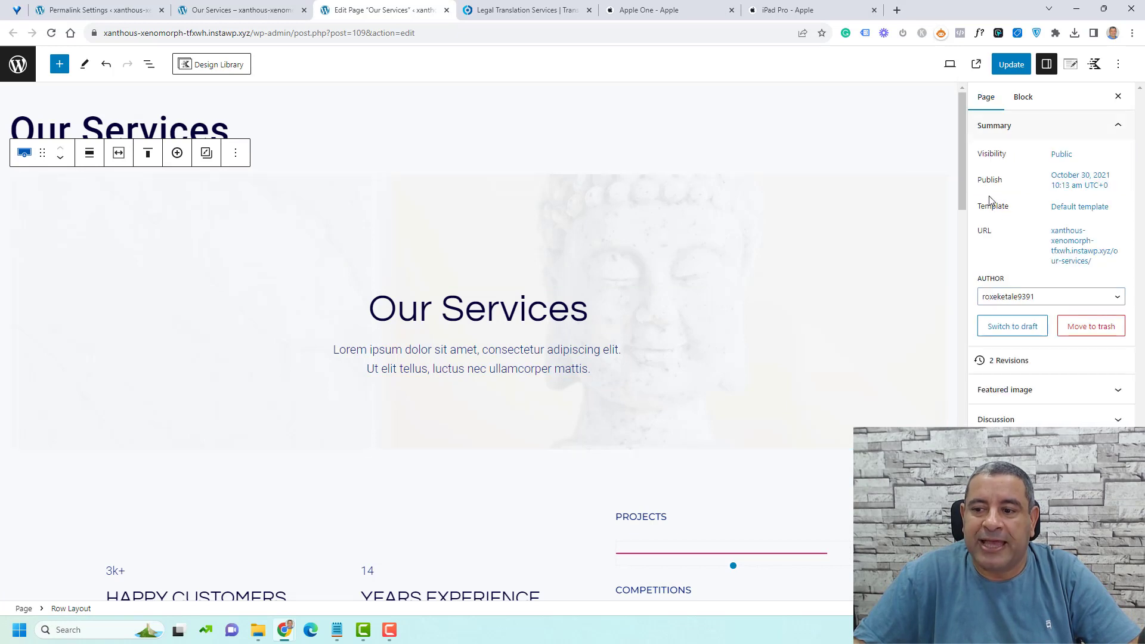
{"action": "left_click", "coordinate": [1075, 253]}
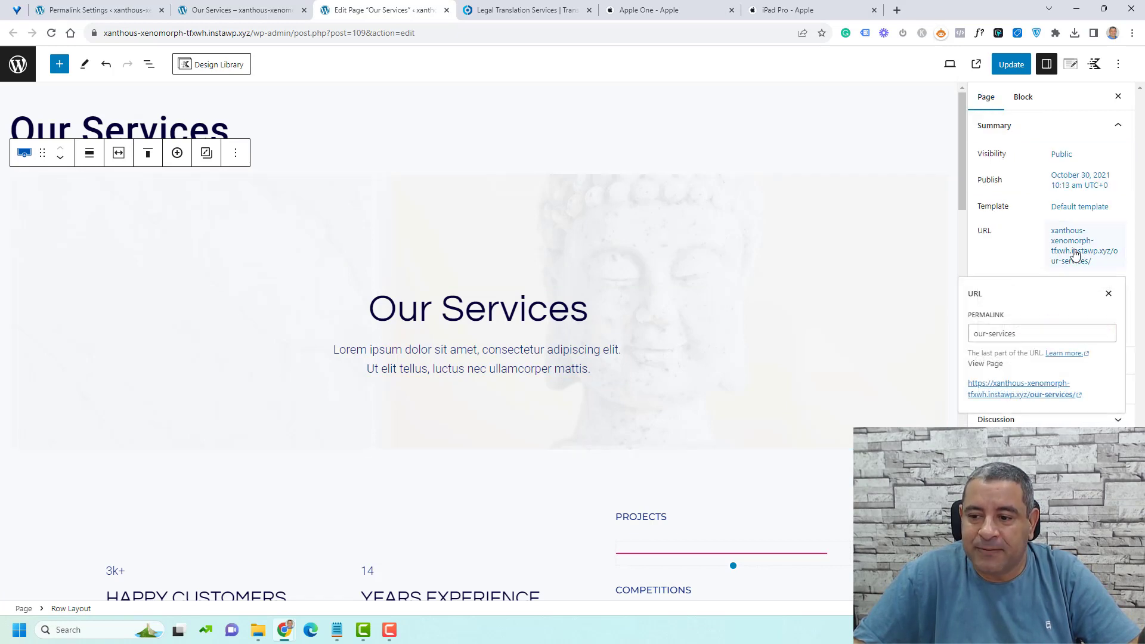
{"action": "left_click", "coordinate": [1024, 337]}
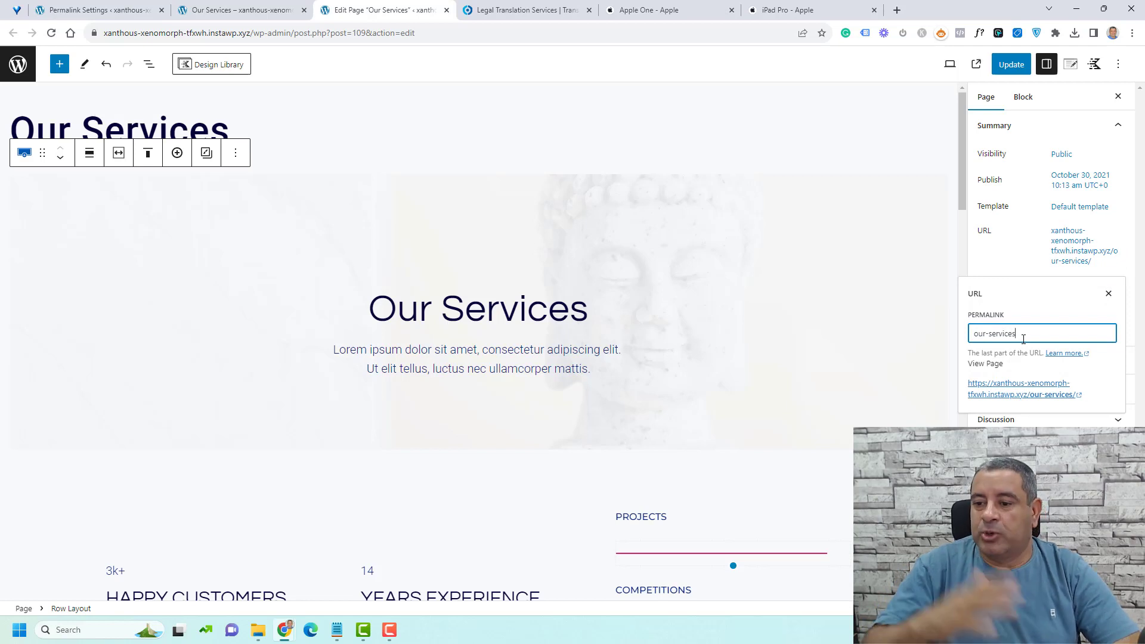
{"action": "key", "text": "Left"}
{"action": "key", "text": "Left"}
{"action": "key", "text": "Left"}
{"action": "key", "text": "Left"}
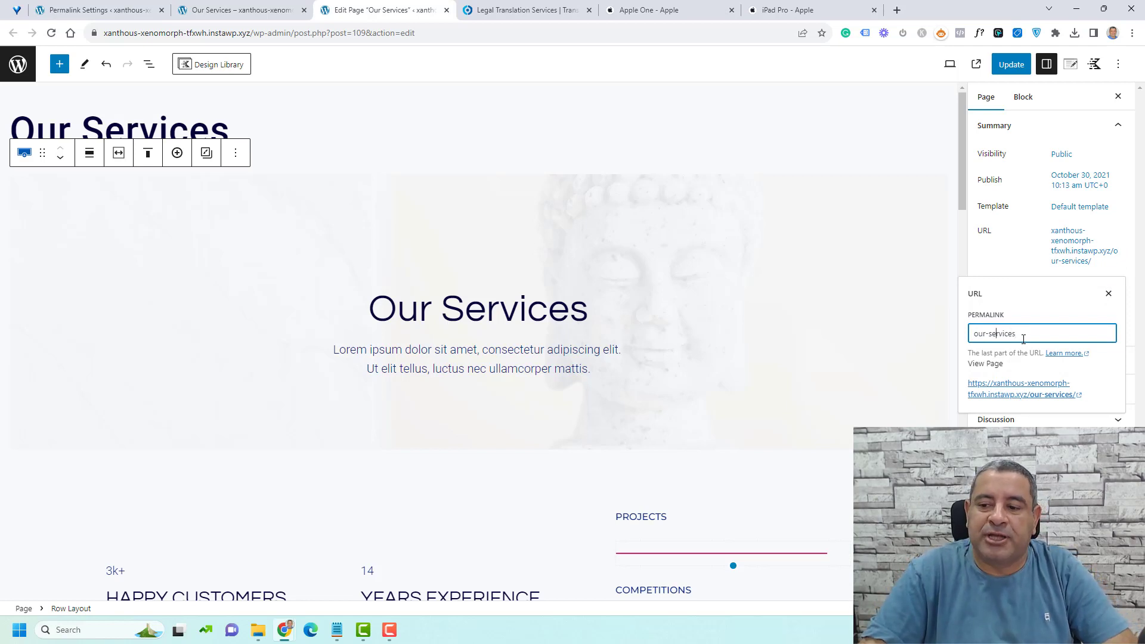
{"action": "type", "text": "profesion"}
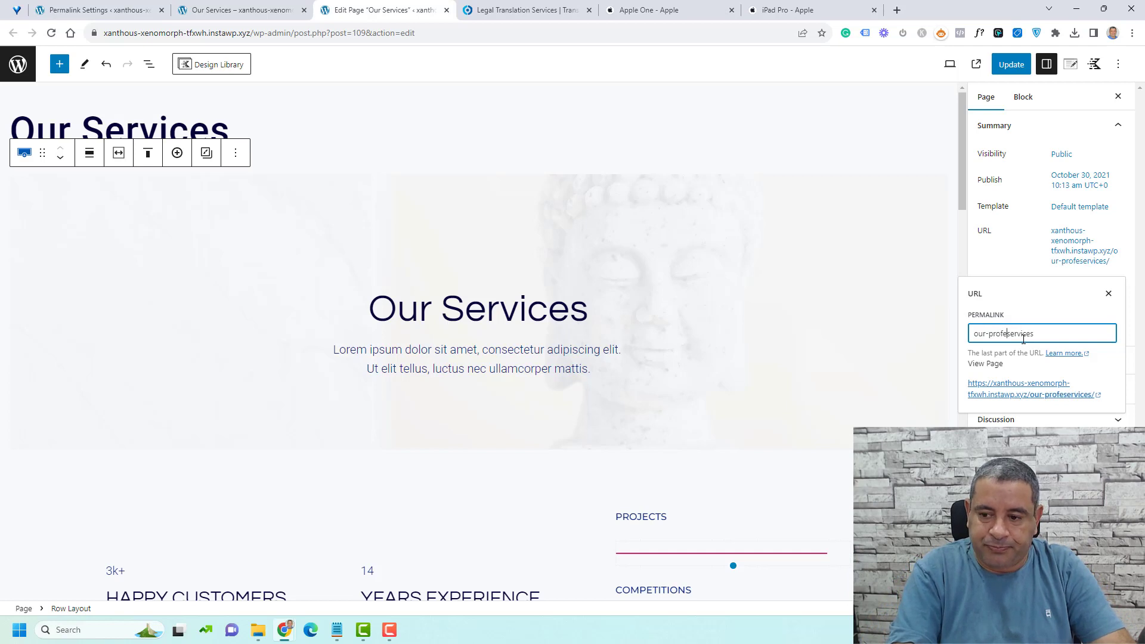
{"action": "type", "text": "al-s"}
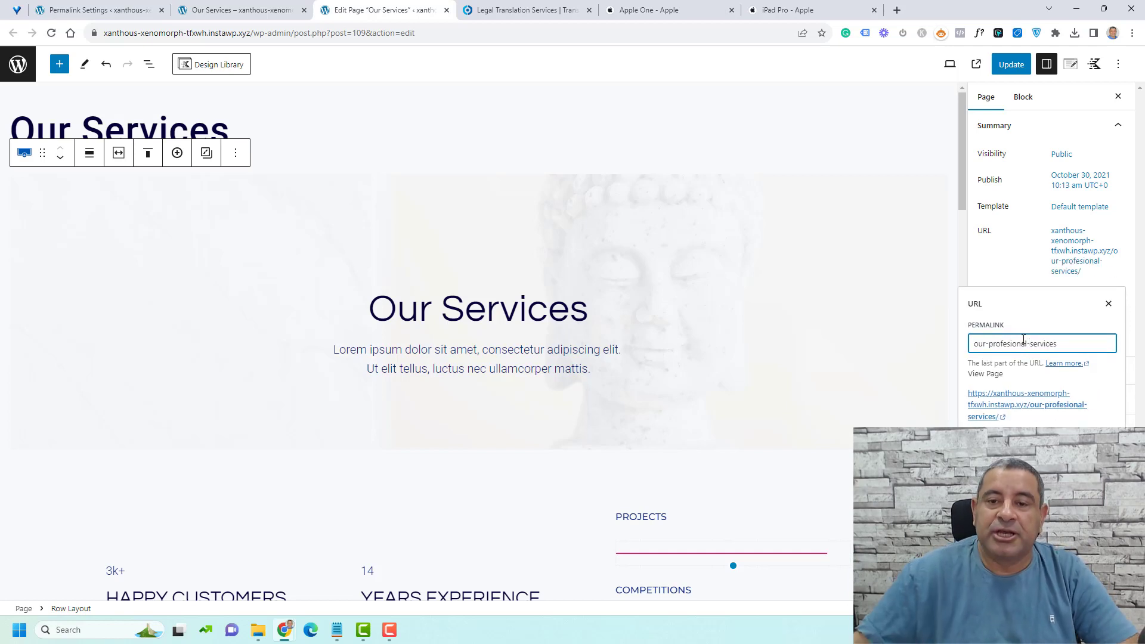
{"action": "left_click", "coordinate": [1009, 67]}
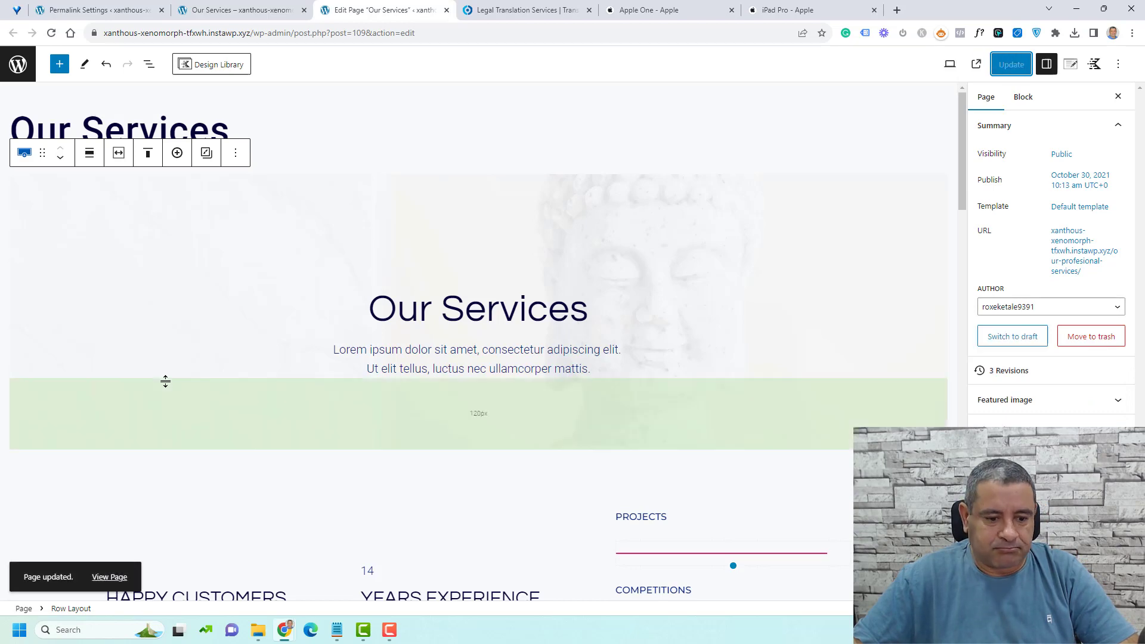
- Open the updated live page in a new tab and switch to it
{"action": "right_click", "coordinate": [110, 577]}
{"action": "left_click", "coordinate": [176, 404]}
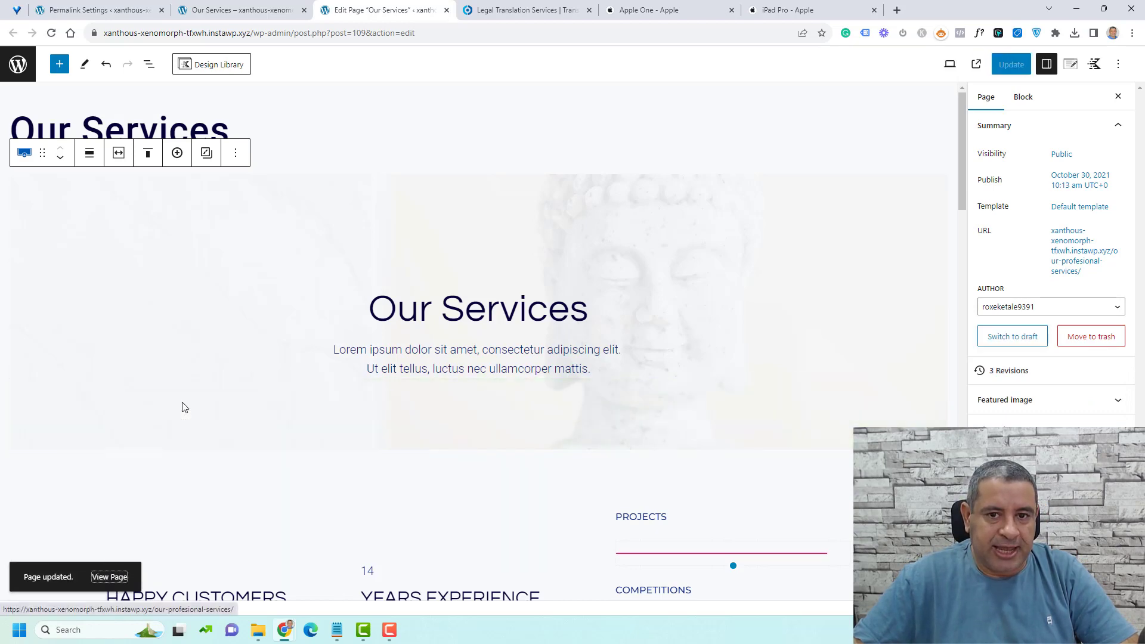
{"action": "left_click", "coordinate": [543, 8]}
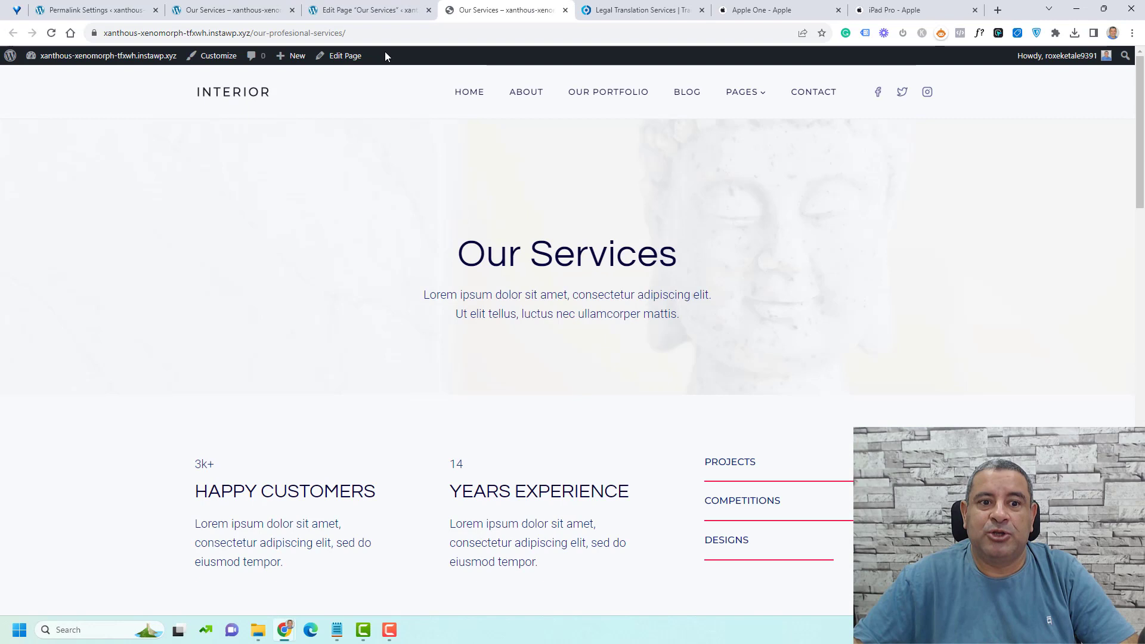
- Highlight /our-profesional-services/ in the live page's web address
{"action": "left_click", "coordinate": [390, 29]}
{"action": "left_click_drag", "start_coordinate": [278, 33], "coordinate": [447, 31]}
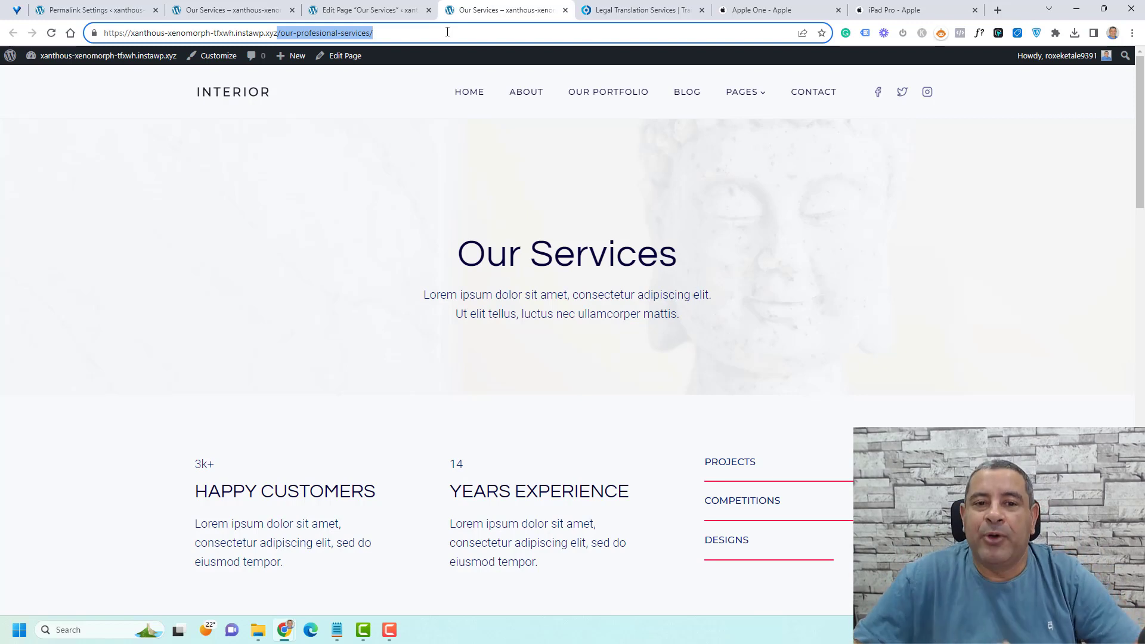
- Reload the old /our-services/ tab so it shows the "page can't be found" 404 error
{"action": "left_click", "coordinate": [269, 9]}
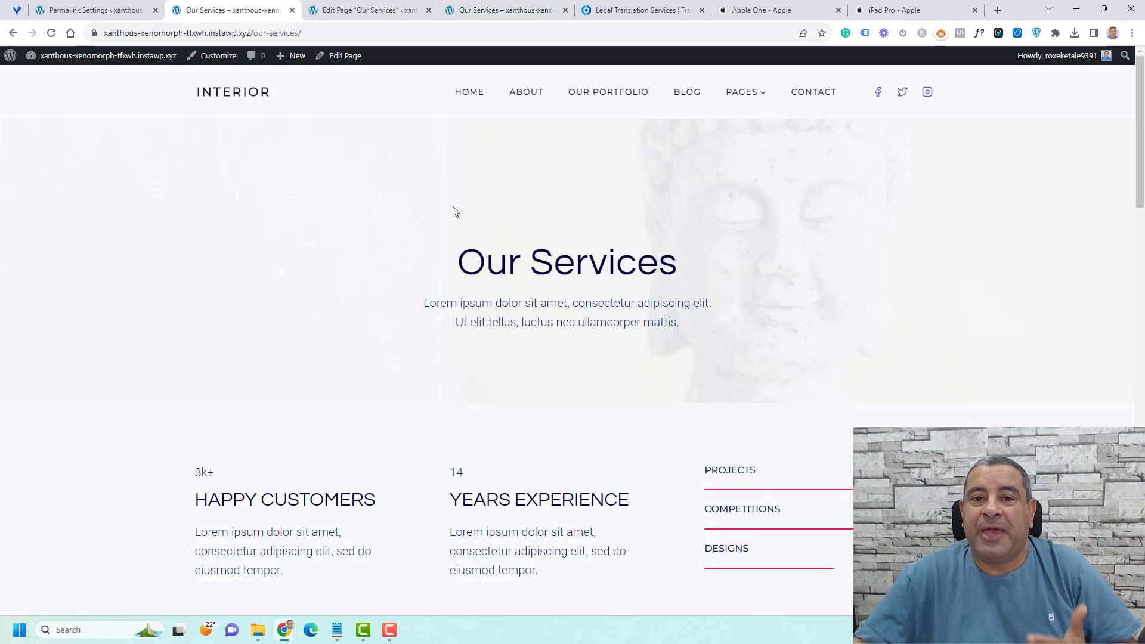
{"action": "left_click", "coordinate": [359, 34]}
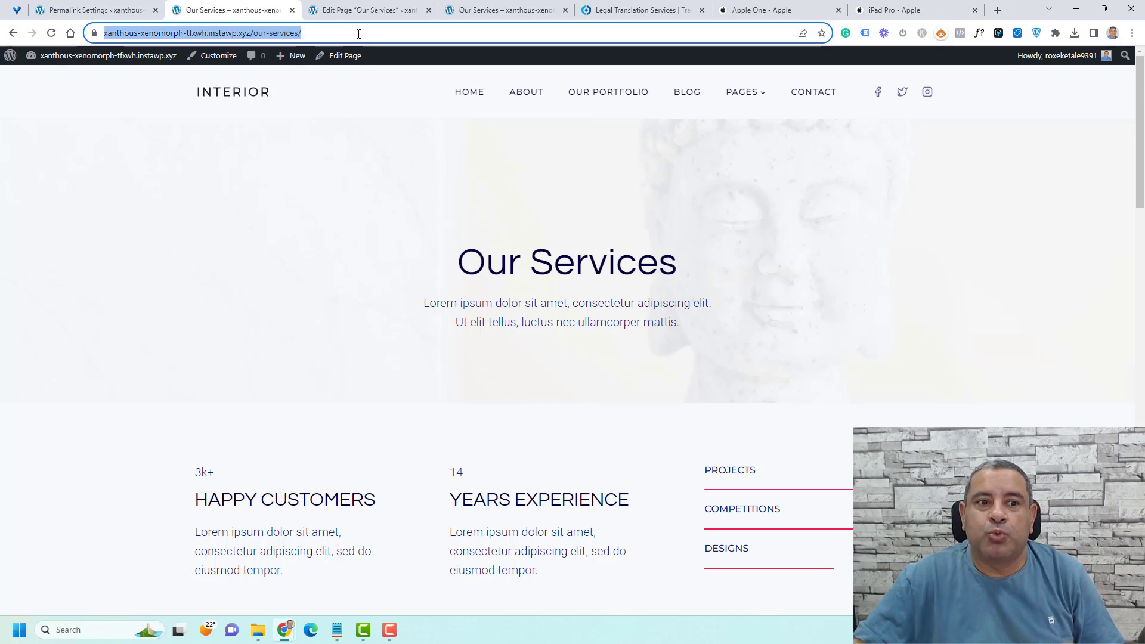
{"action": "left_click", "coordinate": [51, 33]}
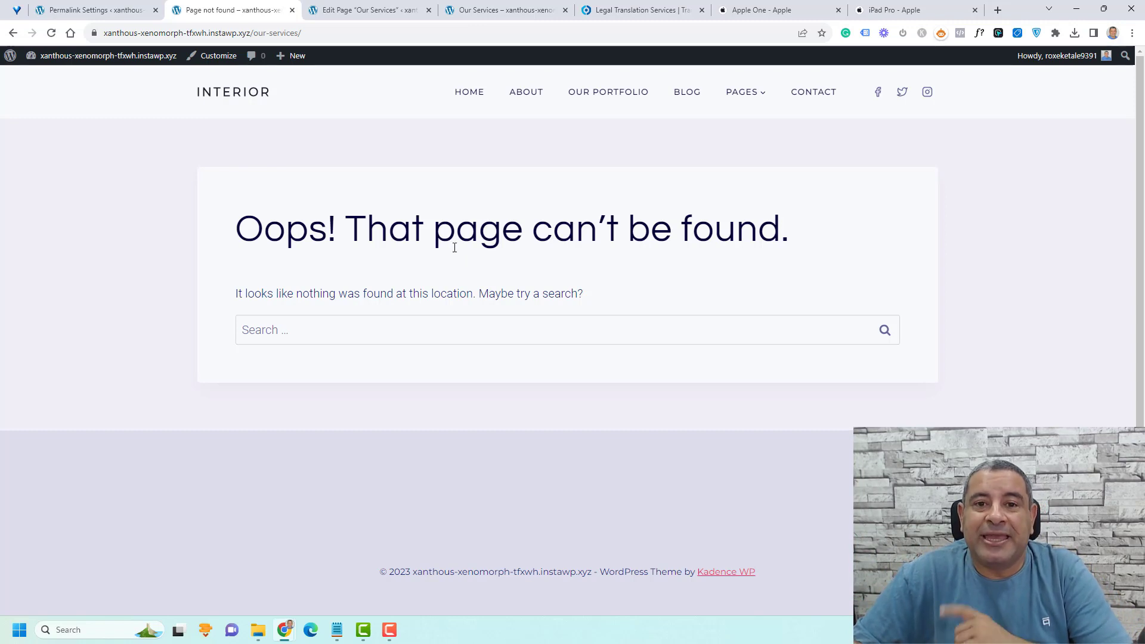
{"action": "left_click", "coordinate": [412, 31]}
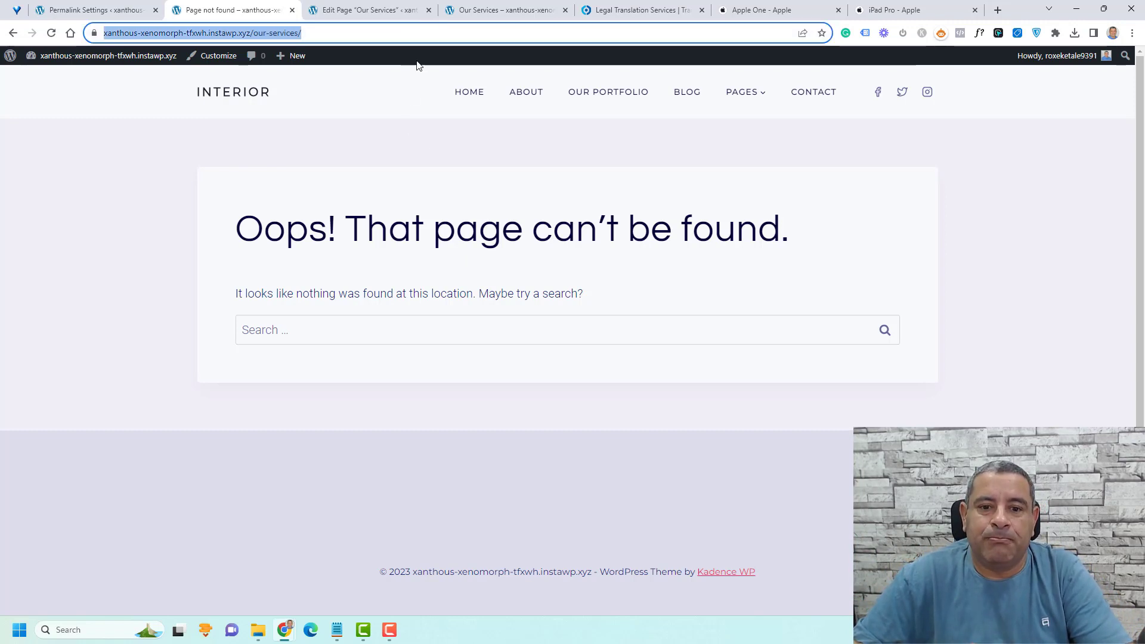
{"action": "left_click", "coordinate": [524, 214]}
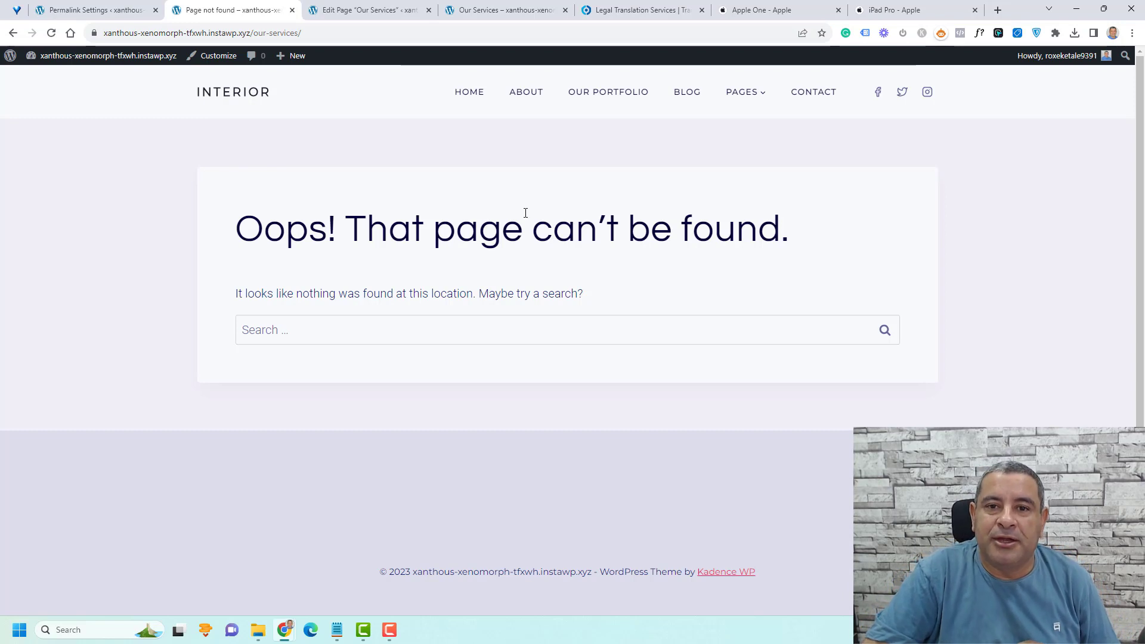